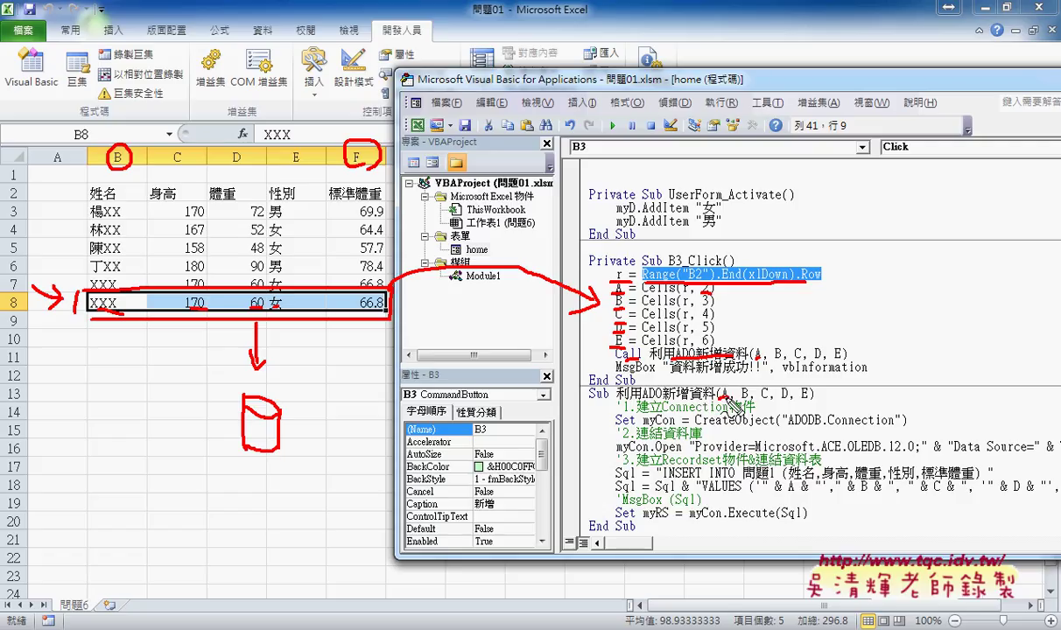
Reposition and enlarge the VBA editor, widen the code pane, and select myCon on the Set line.
left_click_drag(719, 400, 812, 400)
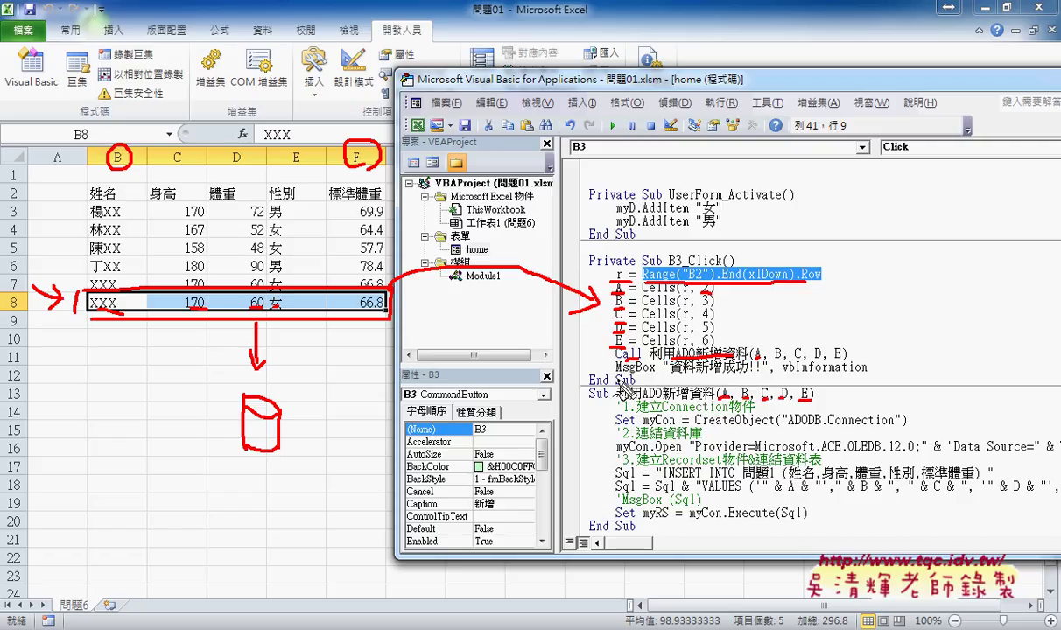
key("Escape")
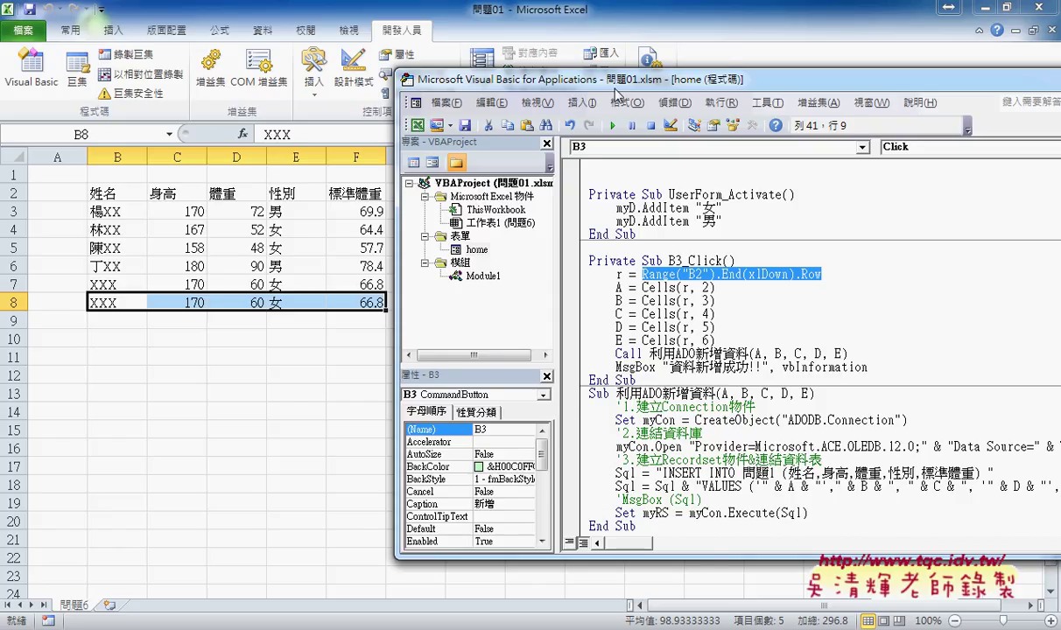
left_click_drag(595, 79, 412, 49)
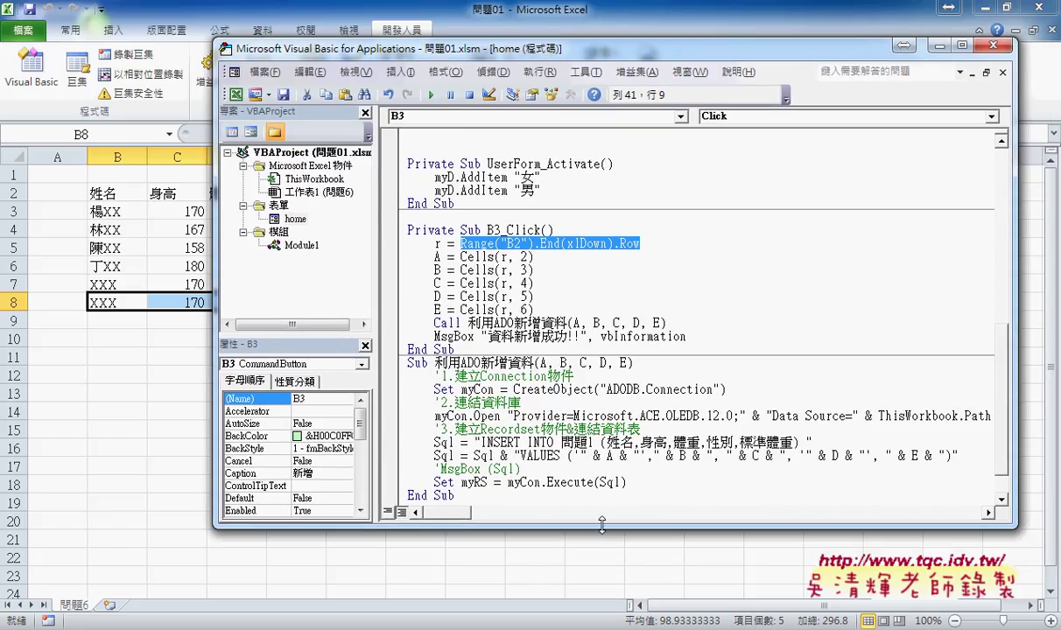
left_click_drag(595, 527, 594, 582)
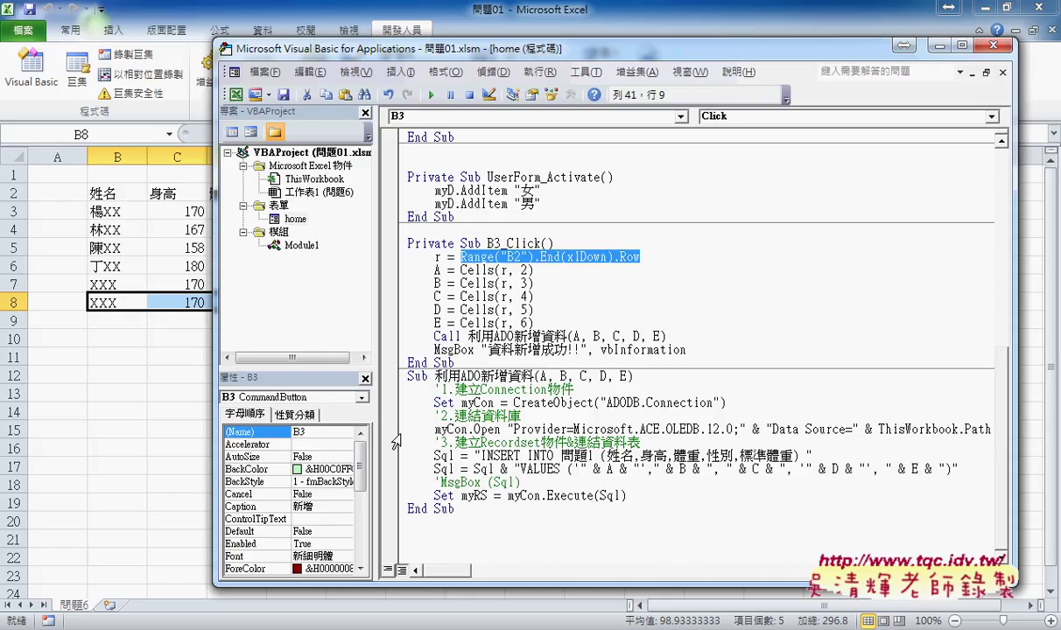
left_click_drag(380, 417, 300, 416)
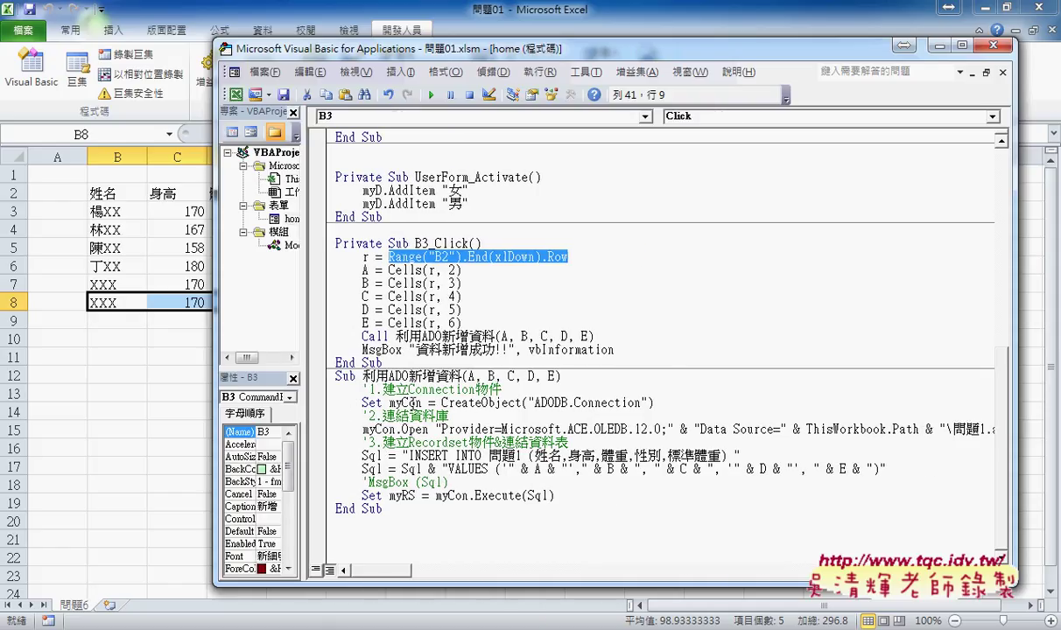
double_click(400, 402)
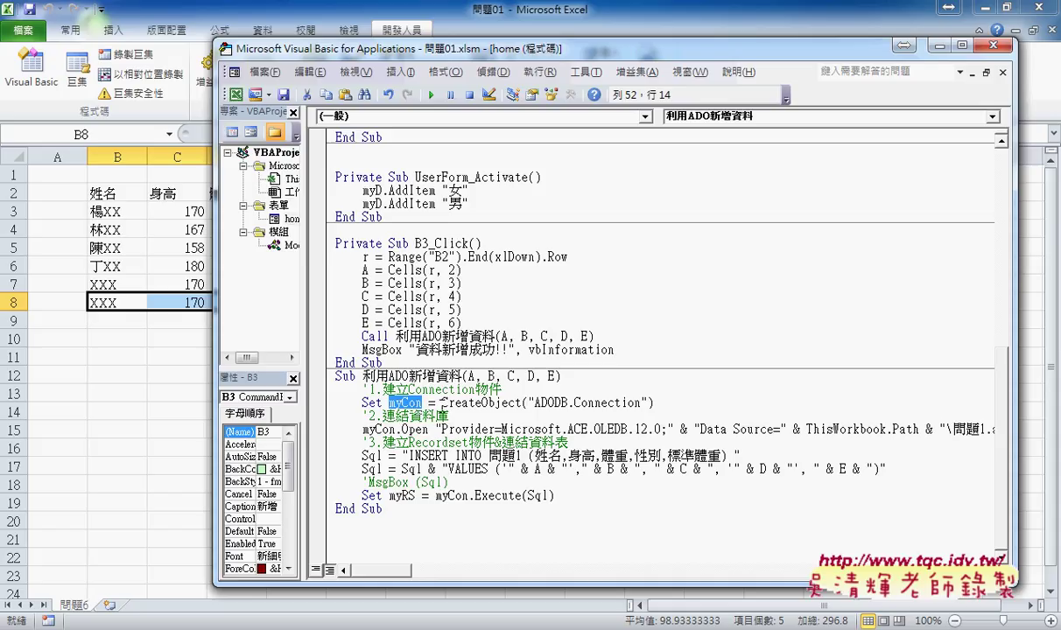
Change CreateObject to VBA.CreateObject on the Set myCon line.
left_click_drag(442, 403, 522, 402)
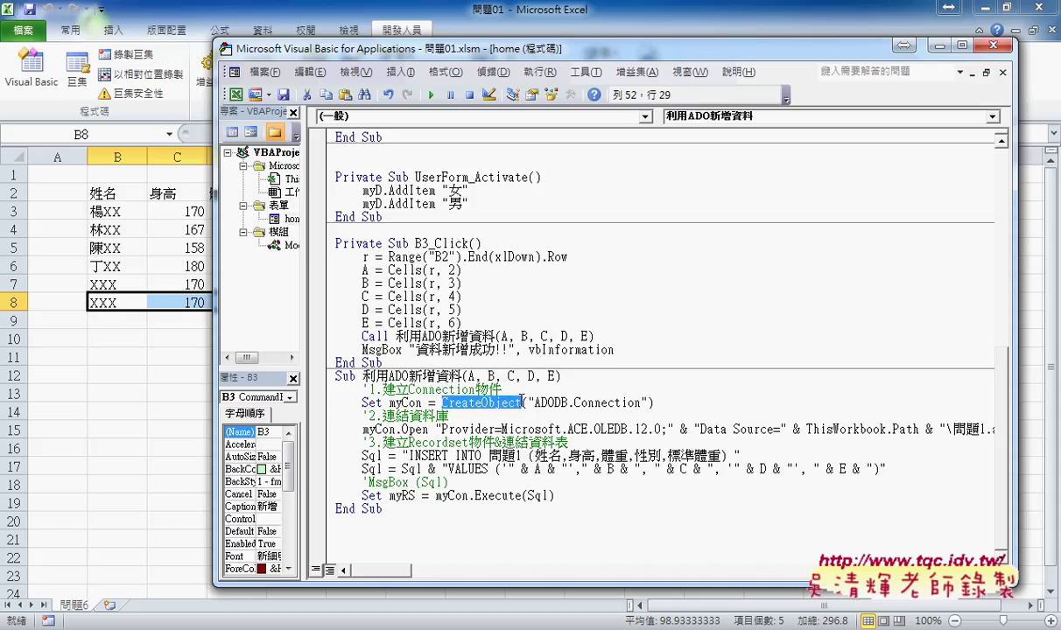
left_click(442, 389)
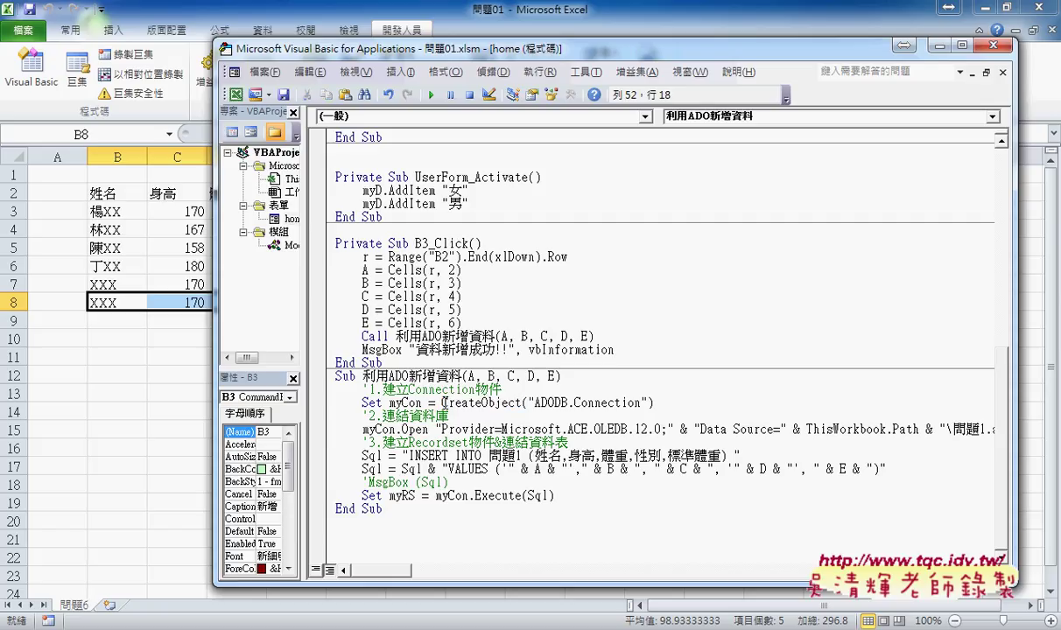
key("Down")
type("vba")
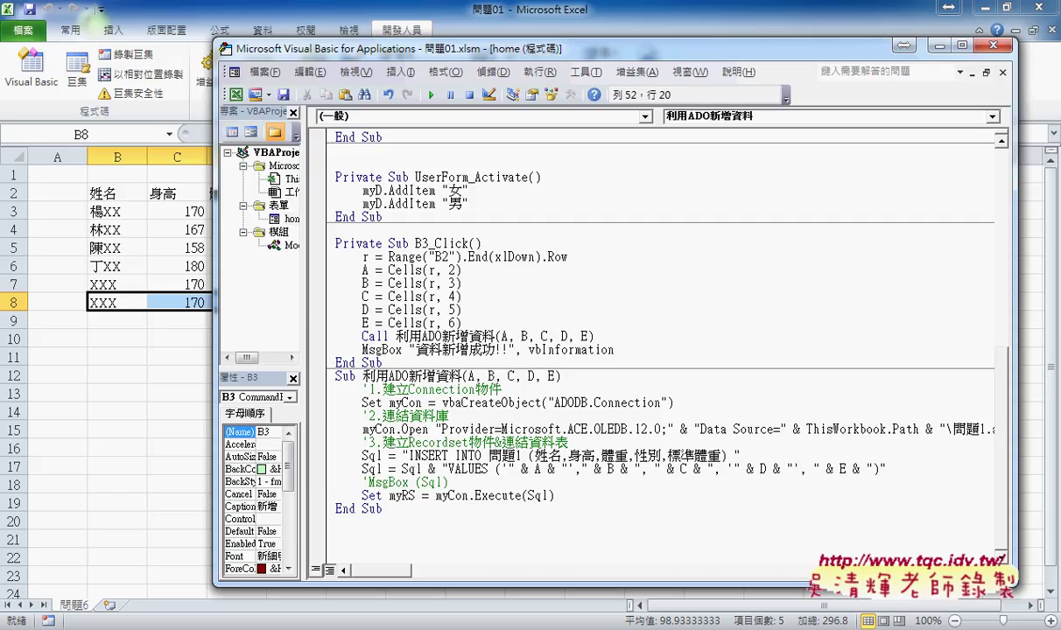
type(".")
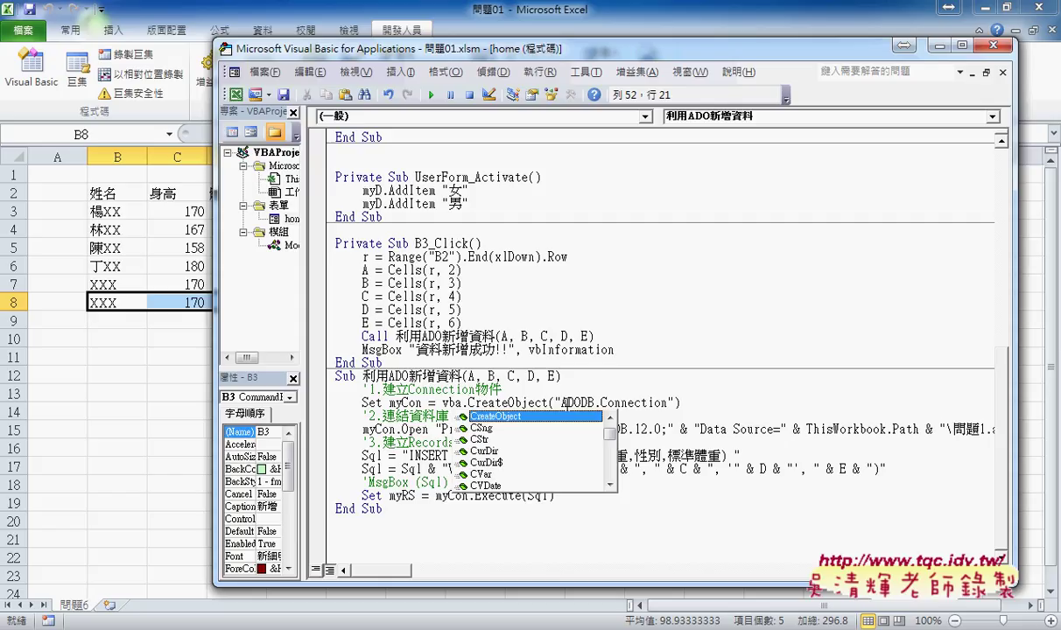
Highlight the ADODB.Connection string and the myCon variable on the Open line.
left_click_drag(596, 404, 669, 404)
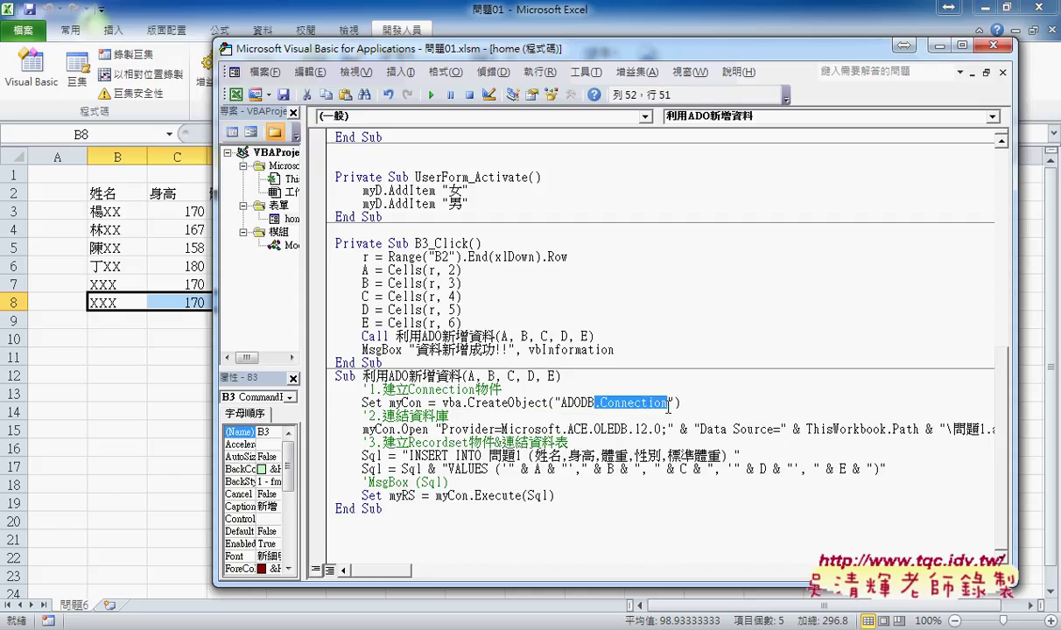
left_click_drag(560, 404, 669, 403)
left_click_drag(363, 430, 428, 430)
left_click(397, 429)
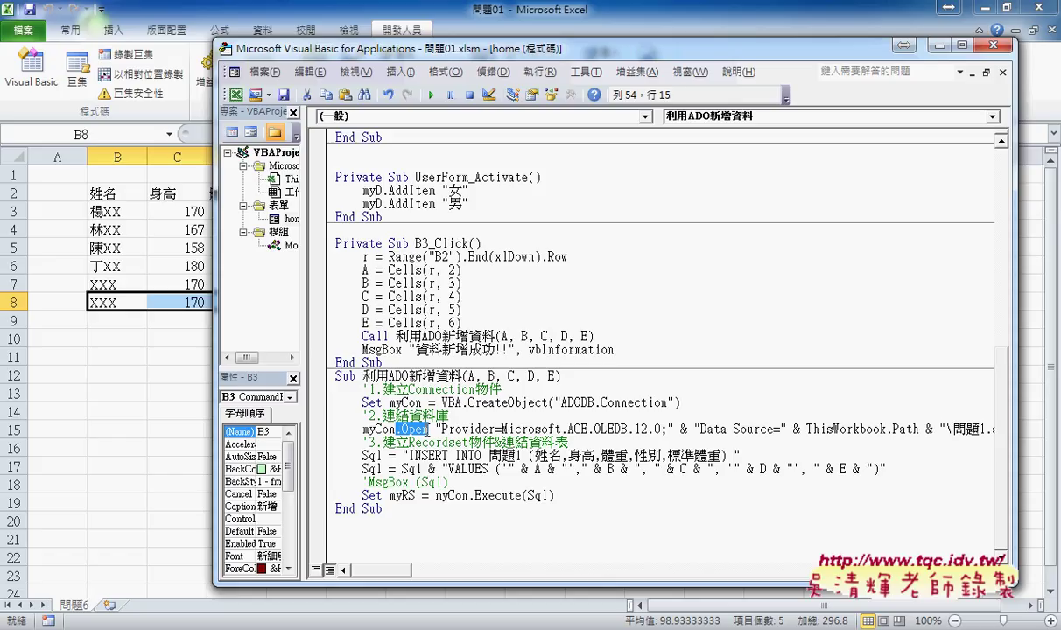
Add a semicolon after Provider=Microsoft.ACE.OLEDB.12.0 and highlight Data Source= in the connection string.
left_click_drag(435, 429, 665, 430)
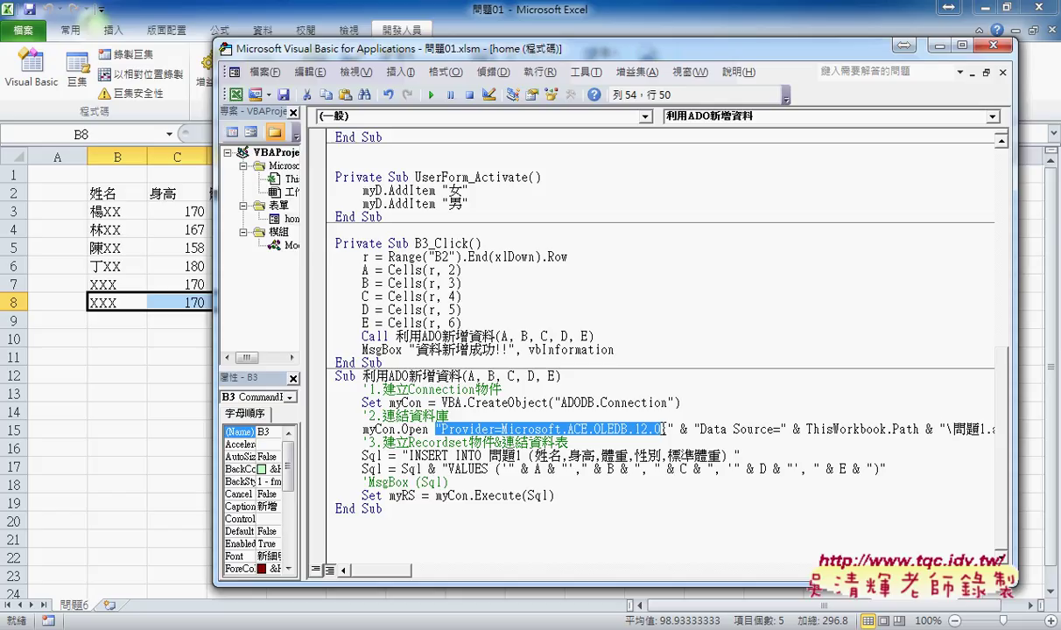
type(";")
left_click_drag(700, 430, 783, 429)
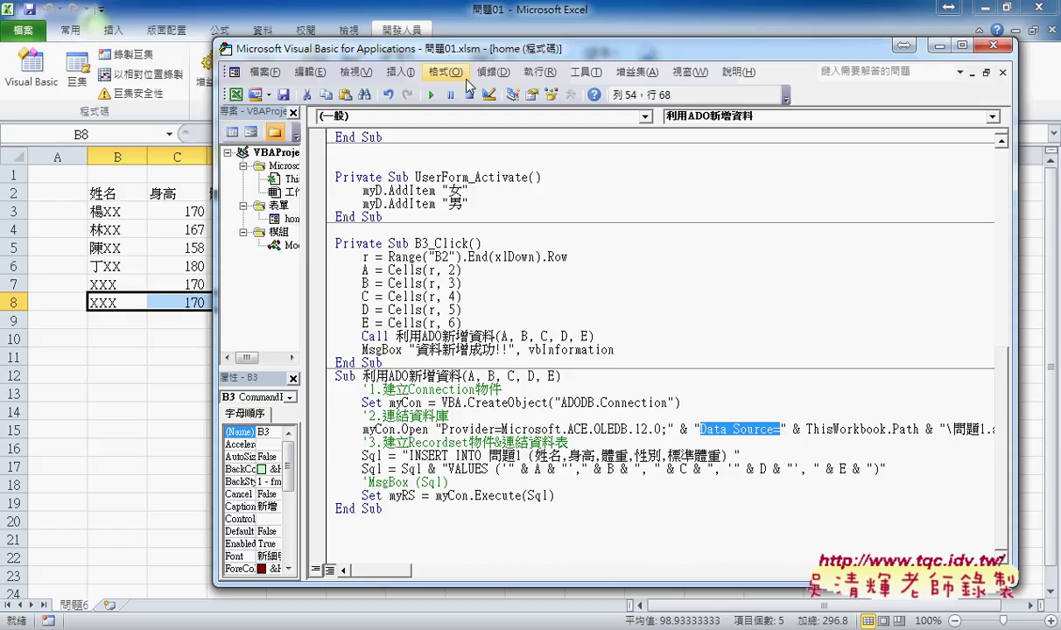
Widen the editor to show the full Open line, then highlight ThisWorkbook.Path, the backslash and .accdb.
left_click_drag(444, 54, 336, 50)
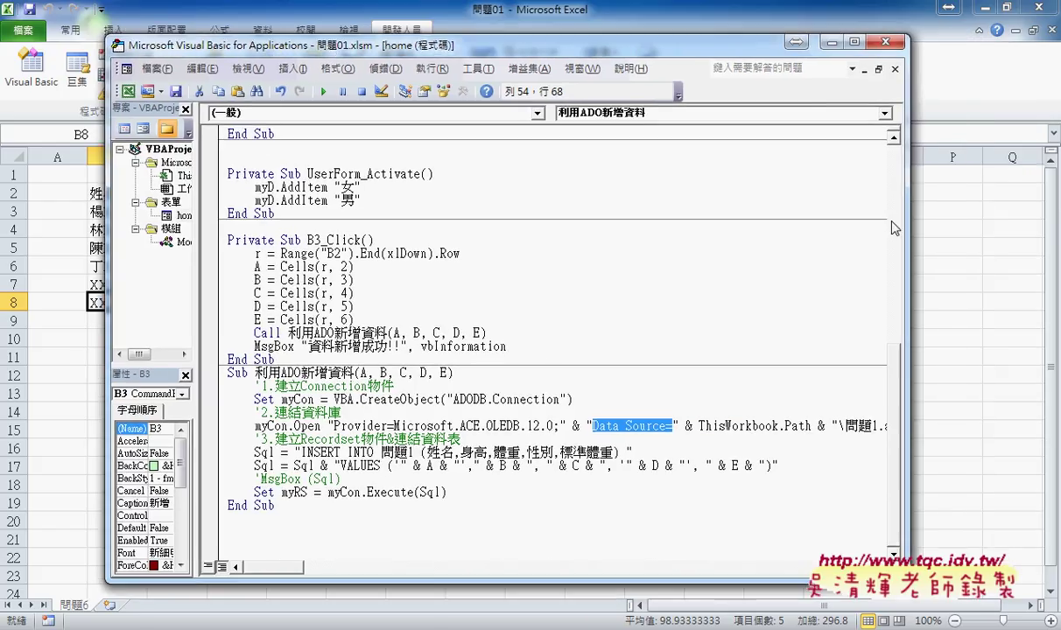
left_click_drag(905, 220, 990, 220)
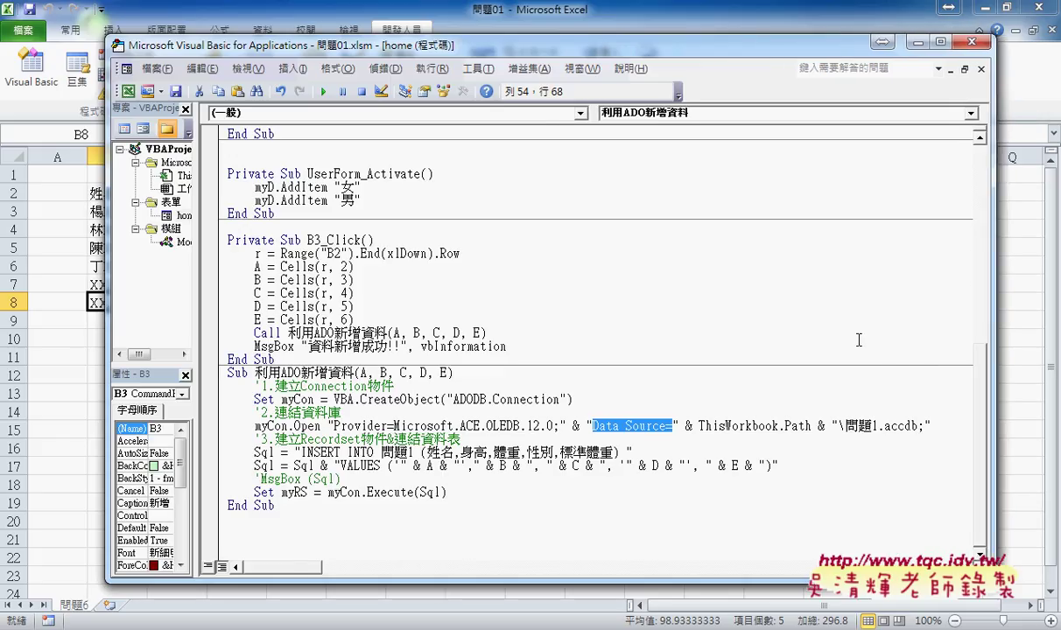
left_click_drag(698, 426, 777, 426)
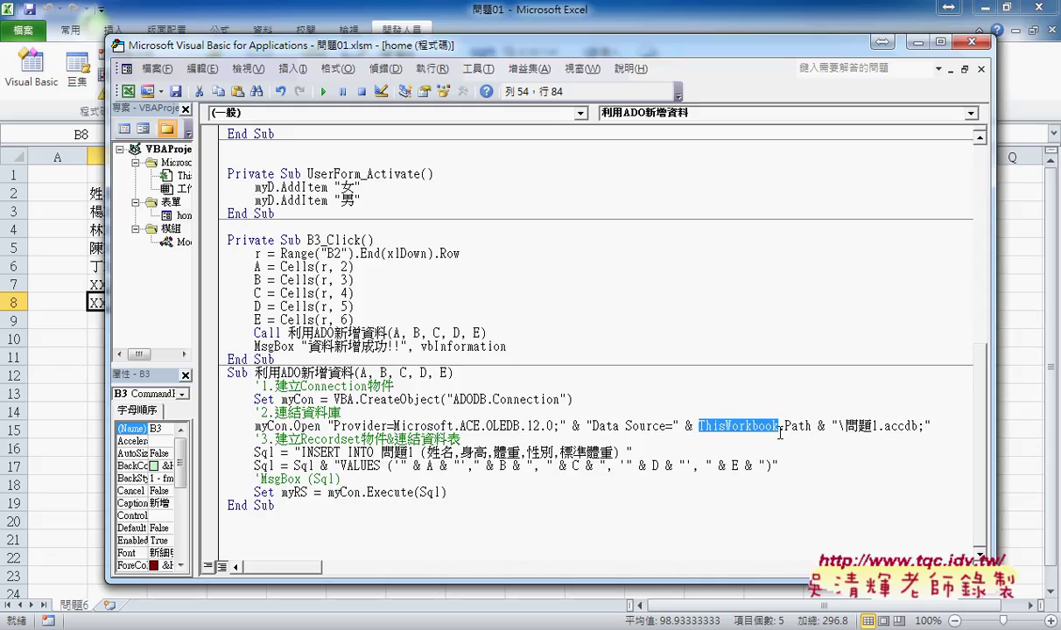
left_click_drag(777, 427, 811, 426)
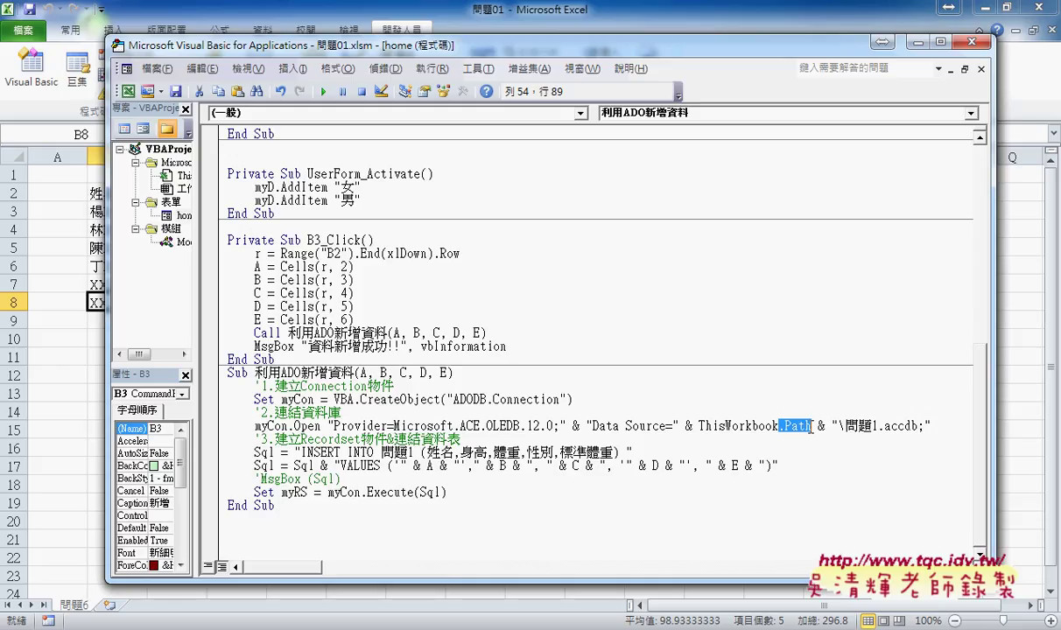
left_click_drag(838, 427, 843, 426)
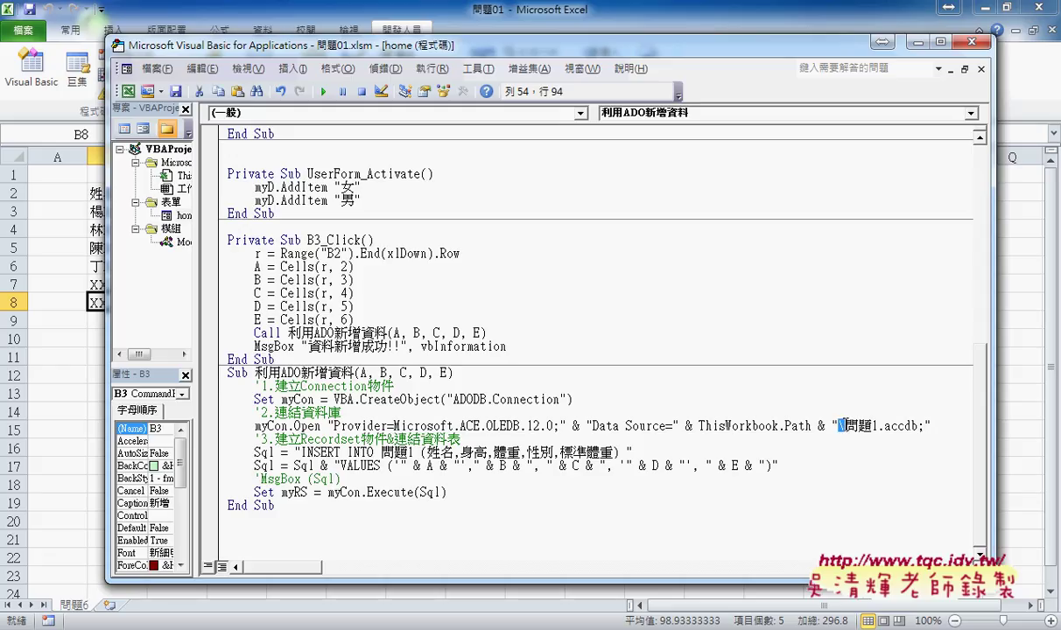
left_click(918, 426)
left_click_drag(918, 425, 879, 427)
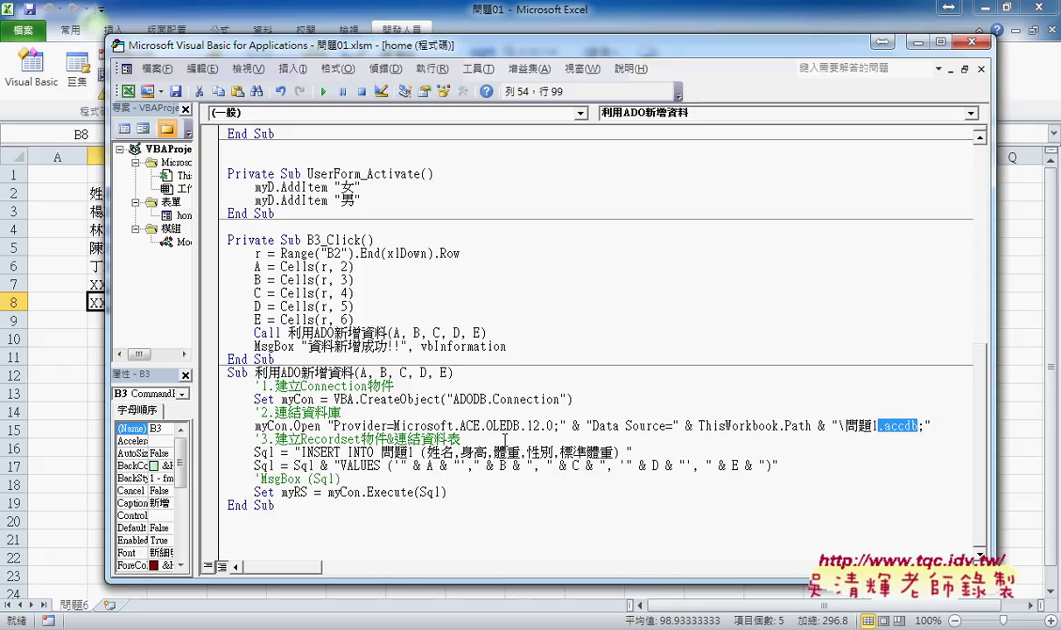
left_click_drag(298, 452, 379, 453)
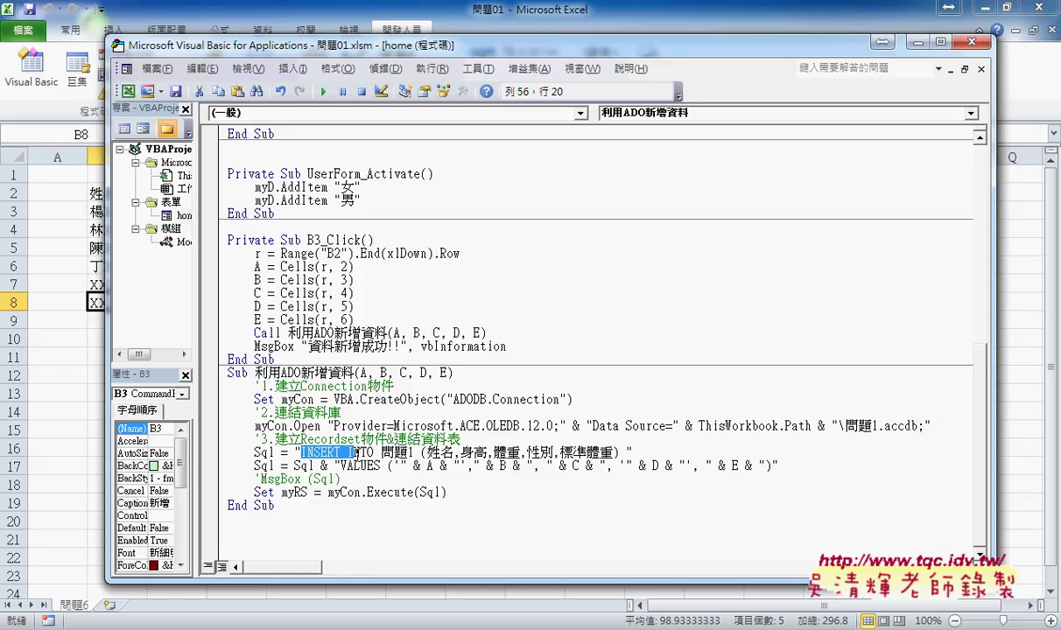
left_click(402, 452)
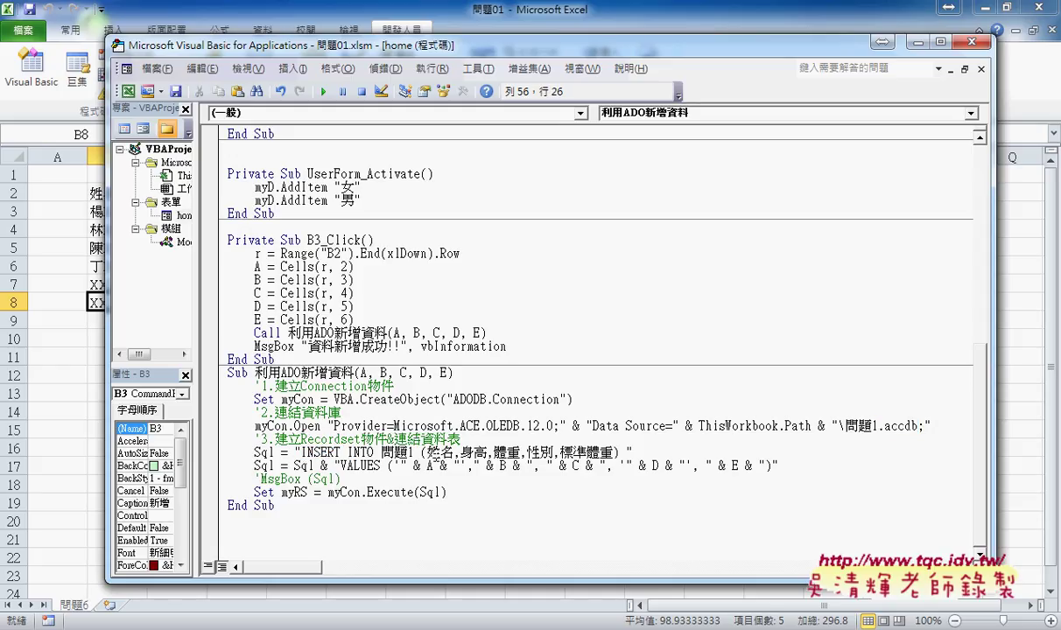
left_click_drag(421, 452, 610, 453)
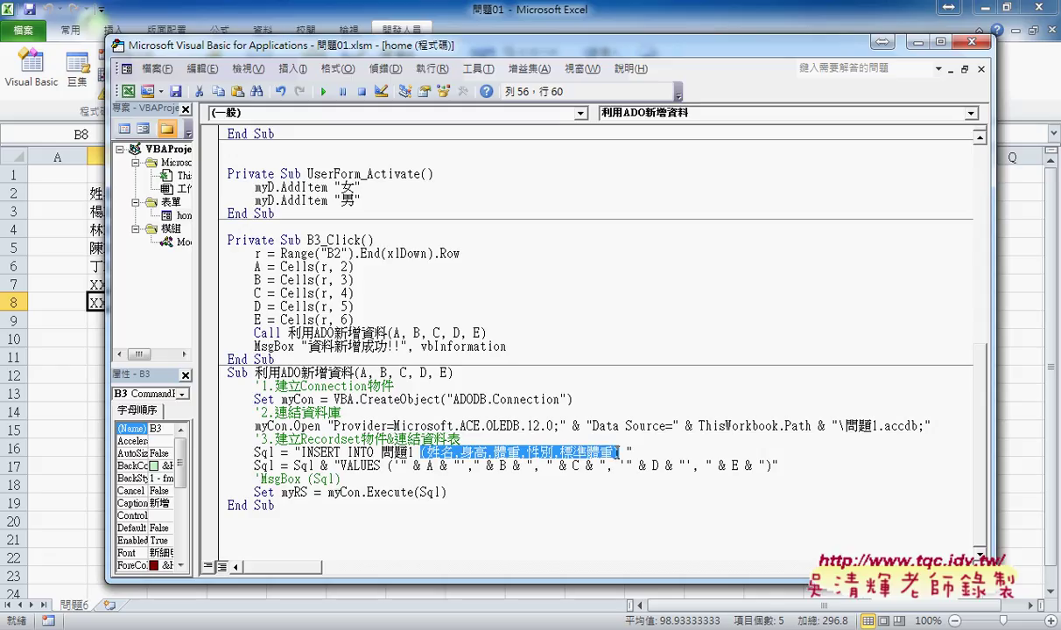
left_click(625, 453)
key("shift+Left")
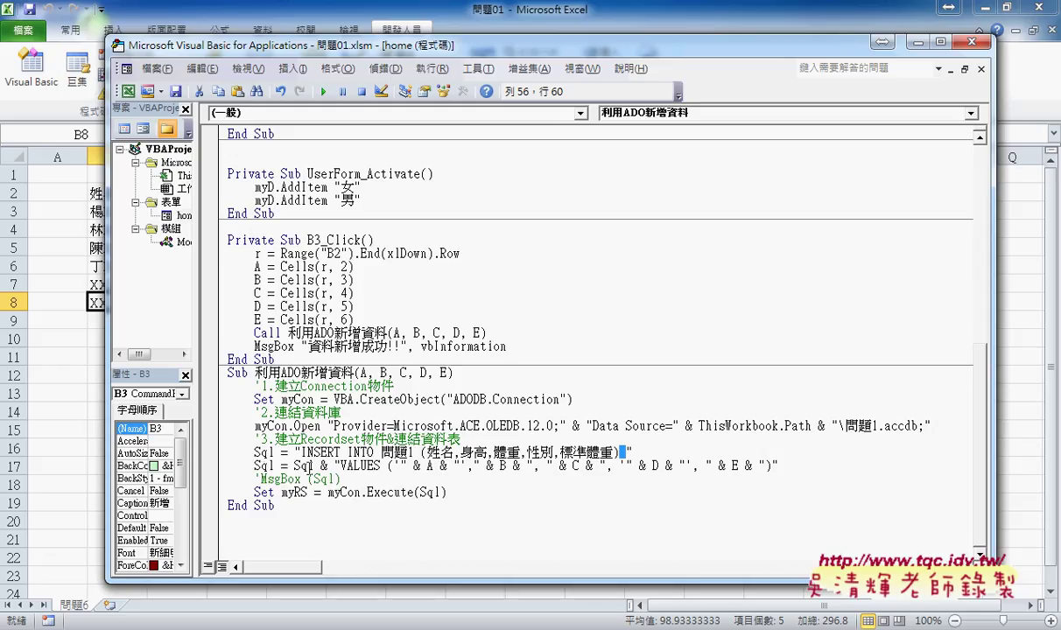
left_click(300, 453, "shift")
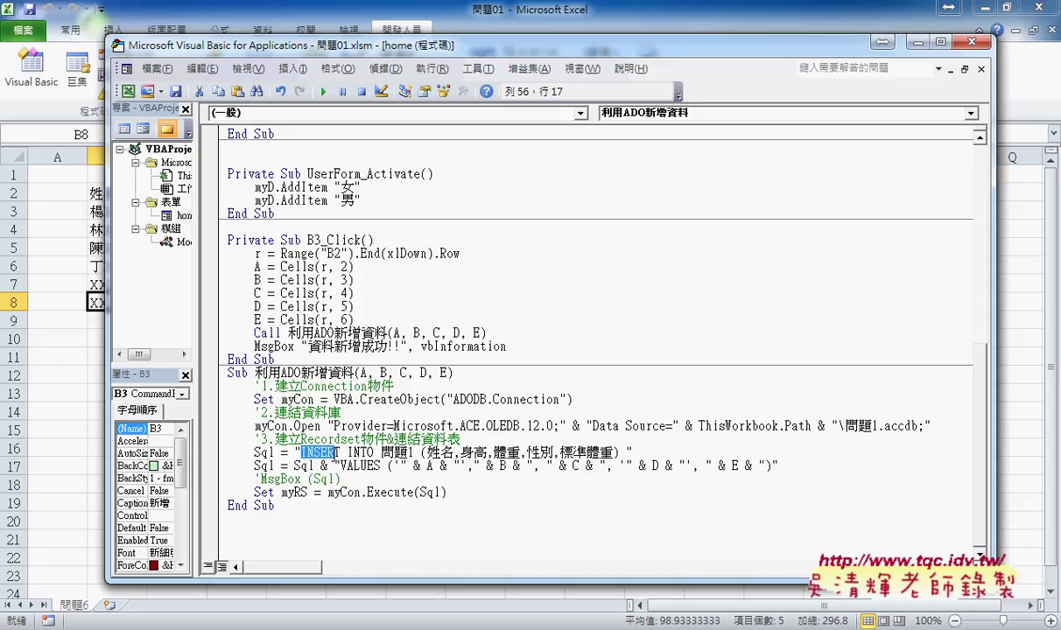
left_click_drag(254, 466, 277, 466)
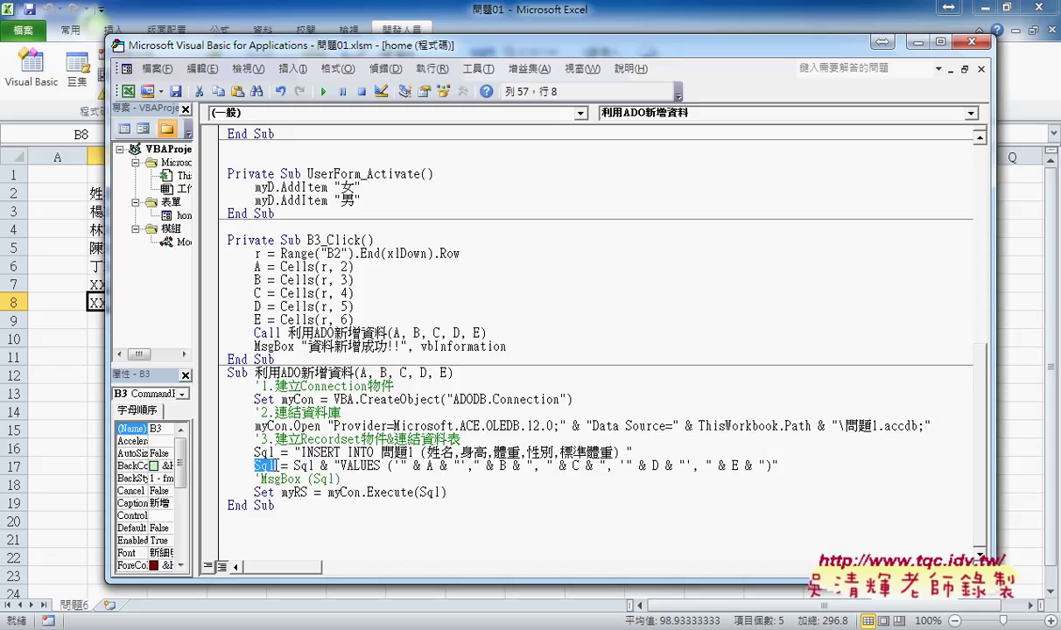
double_click(303, 466)
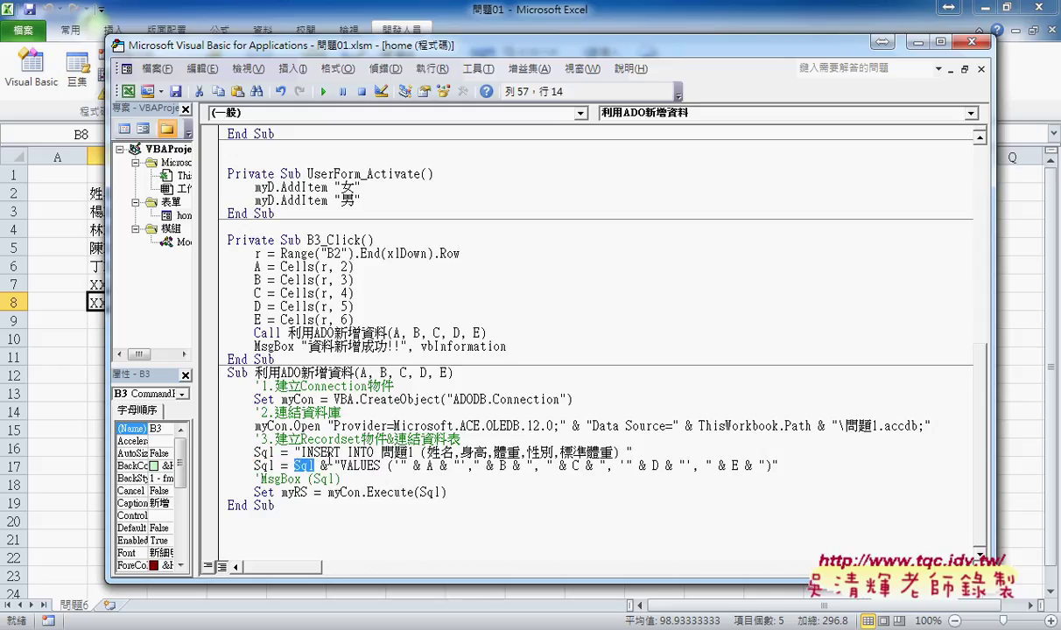
left_click_drag(333, 465, 381, 466)
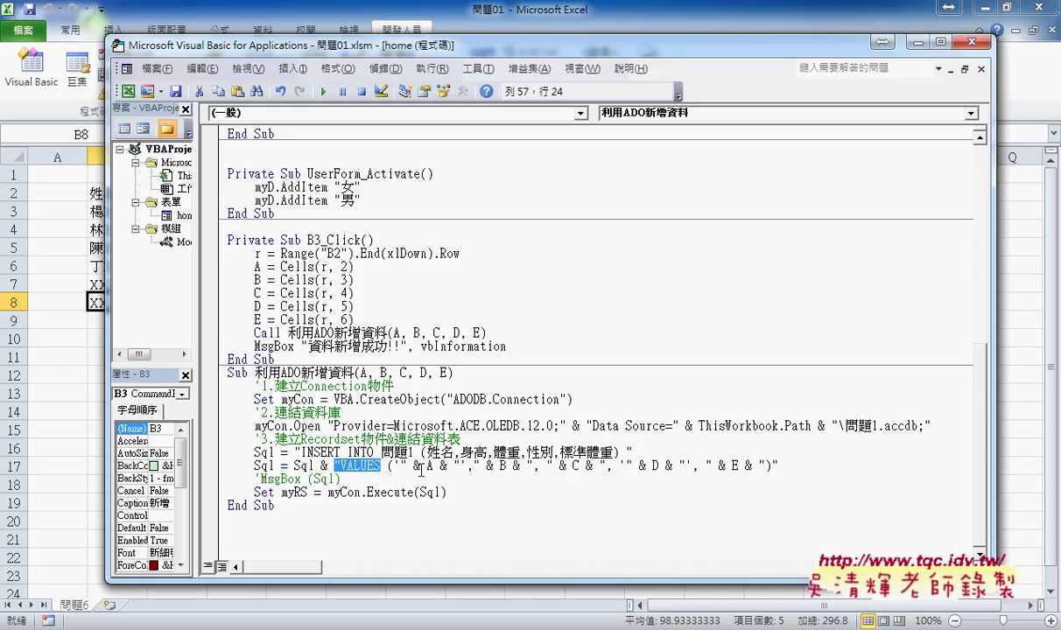
left_click_drag(393, 465, 400, 466)
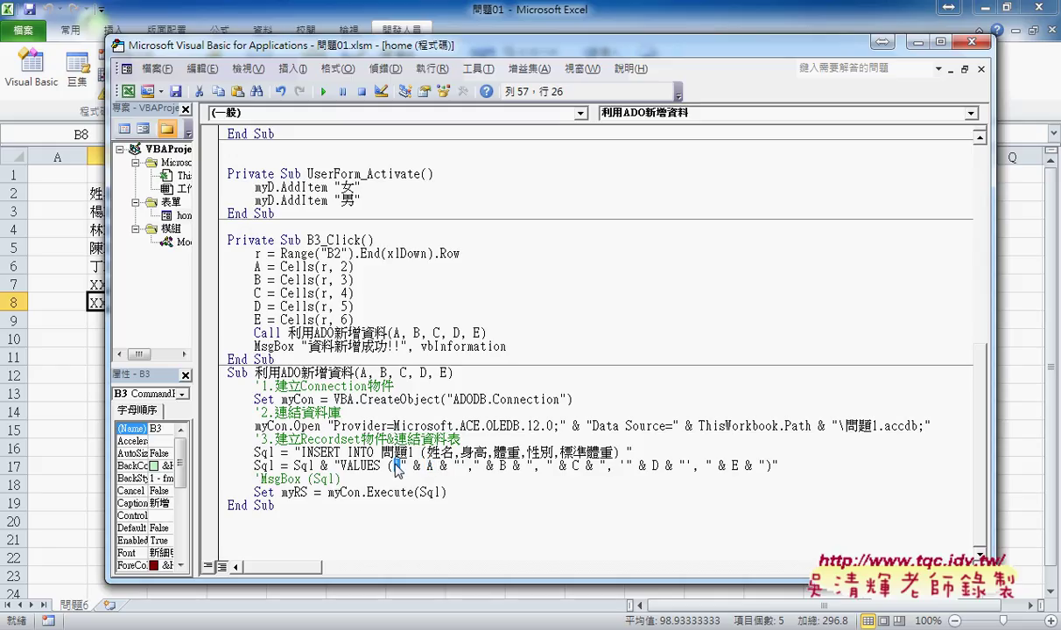
left_click_drag(460, 465, 468, 466)
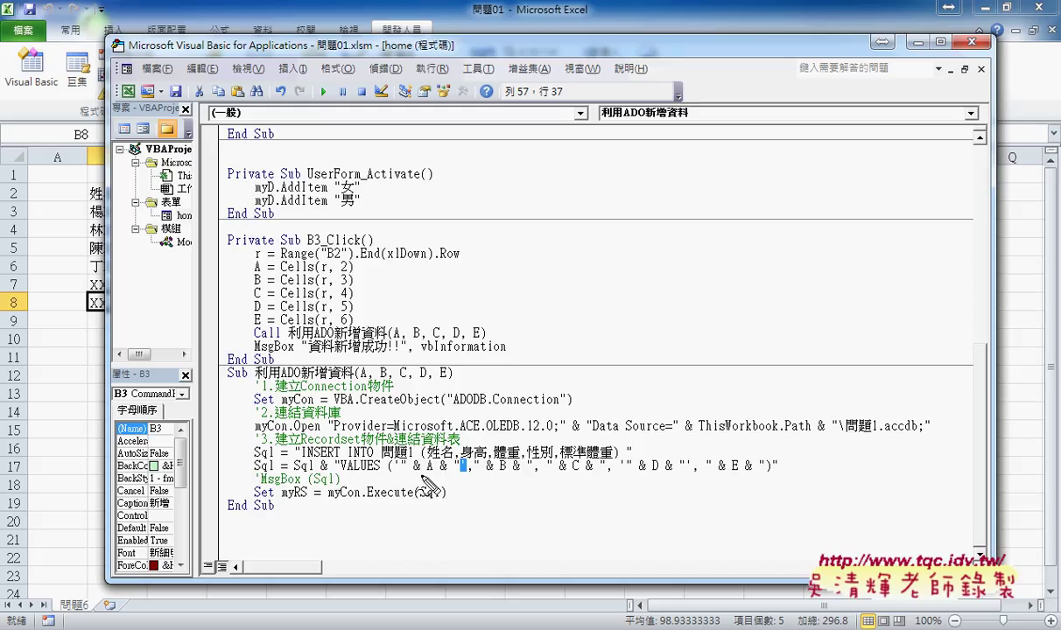
left_click_drag(392, 456, 391, 473)
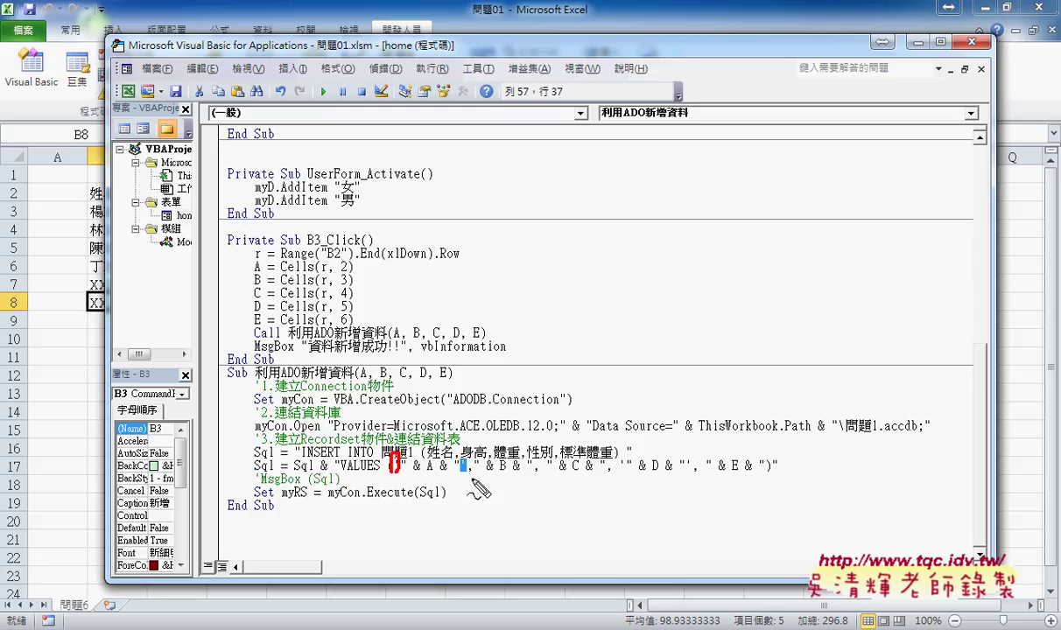
mouse_move(459, 459)
left_mouse_down()
mouse_move(462, 471)
mouse_move(459, 460)
left_mouse_up()
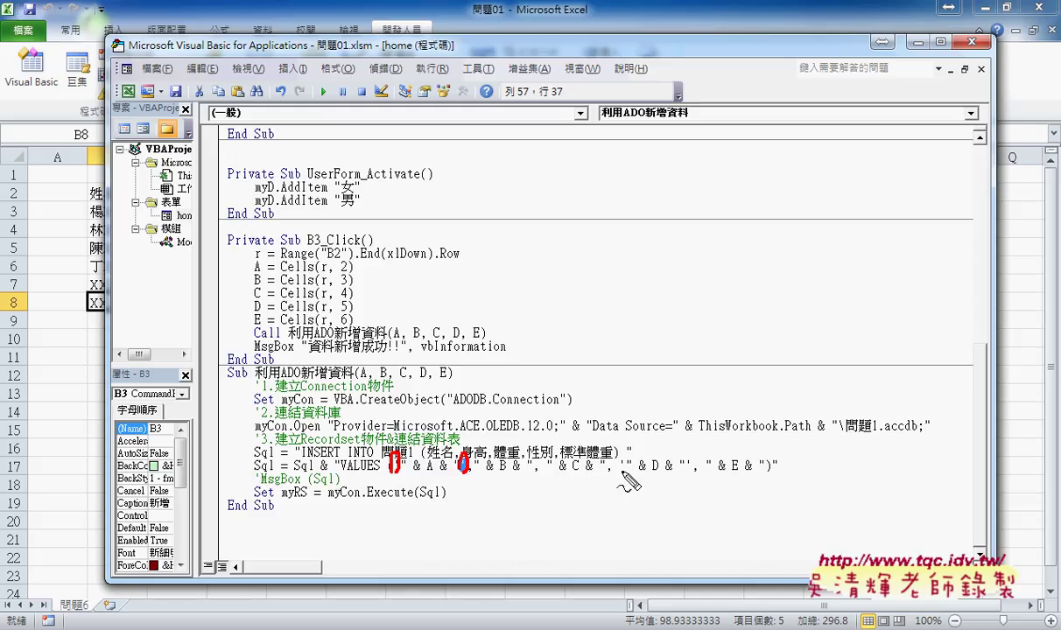
mouse_move(624, 458)
left_mouse_down()
mouse_move(628, 472)
mouse_move(623, 459)
left_mouse_up()
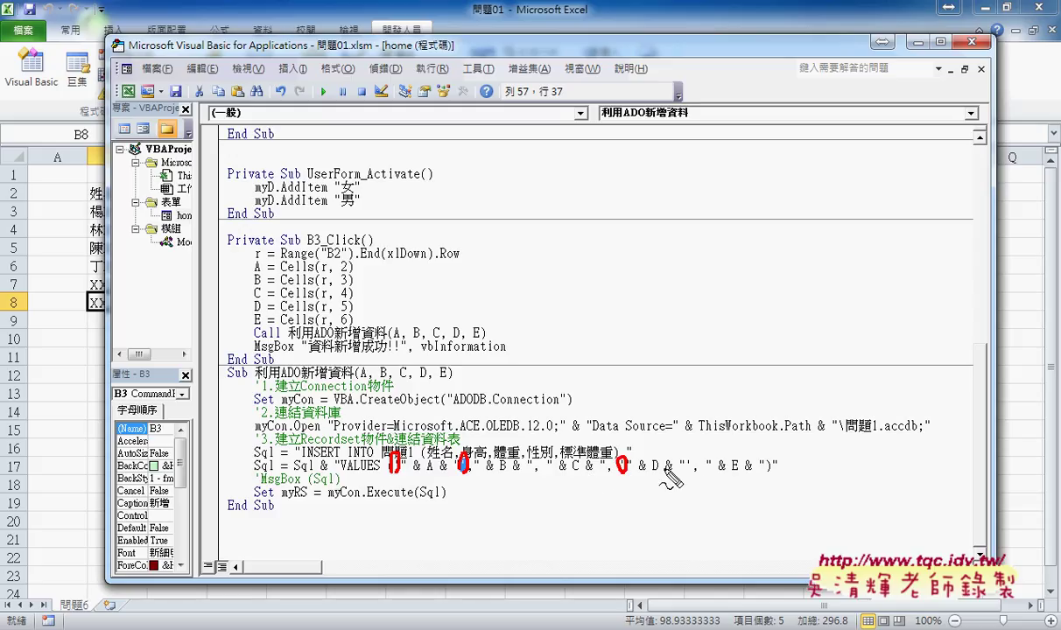
left_click_drag(688, 453, 687, 469)
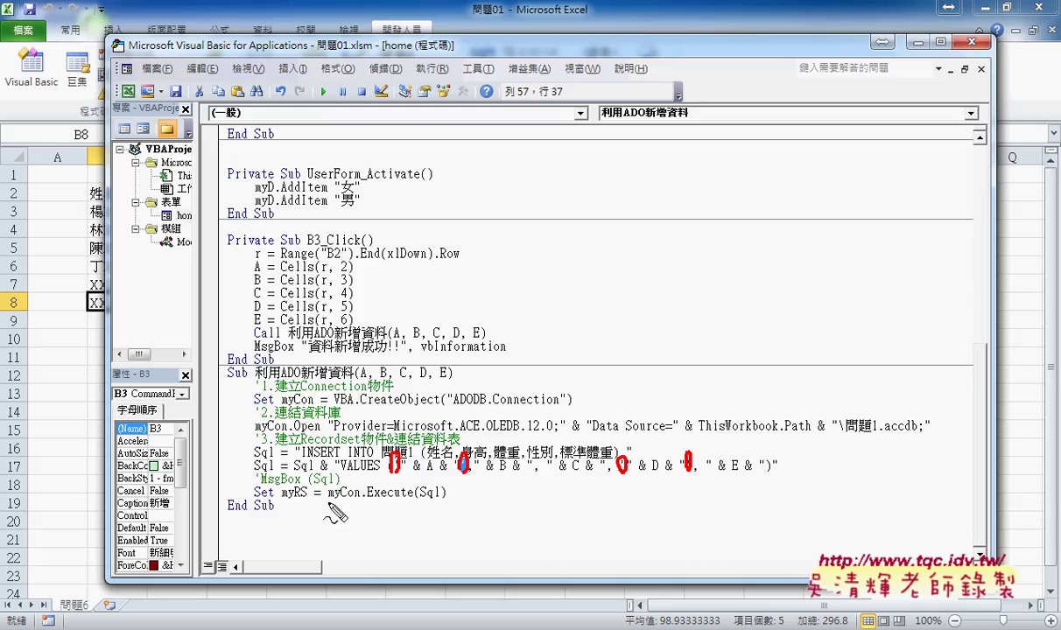
left_click_drag(329, 502, 360, 503)
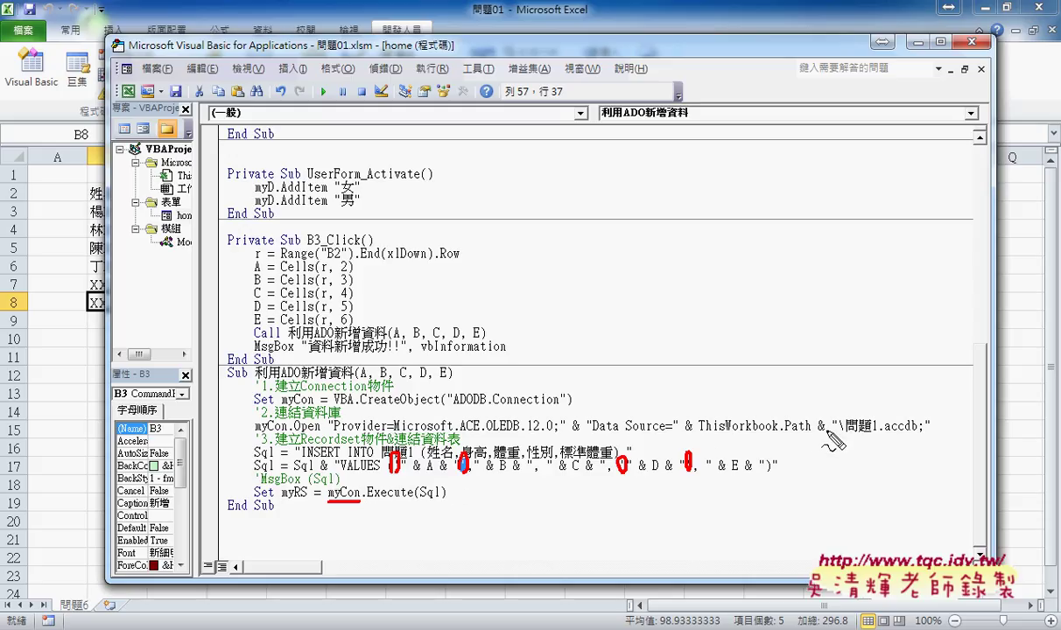
left_click_drag(834, 430, 900, 430)
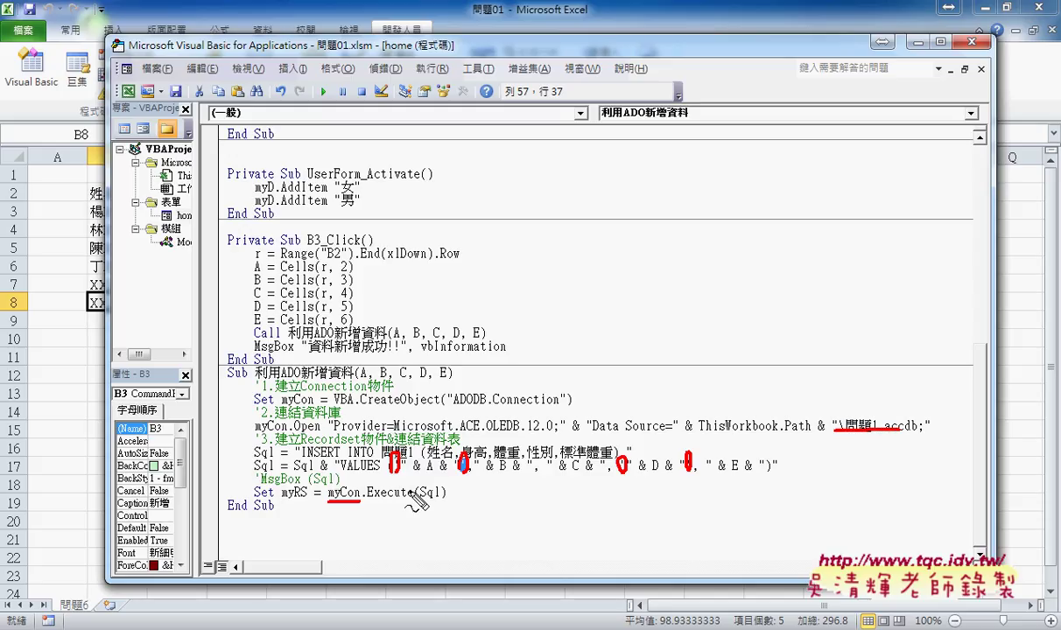
left_click_drag(368, 503, 421, 508)
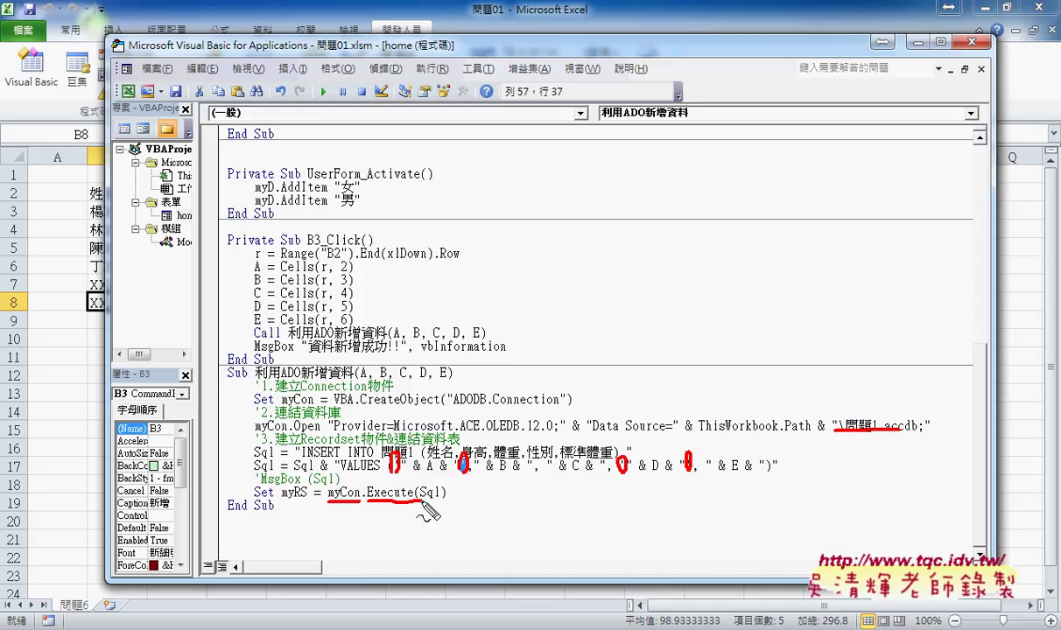
mouse_move(263, 444)
left_mouse_down()
mouse_move(253, 455)
mouse_move(273, 462)
left_mouse_up()
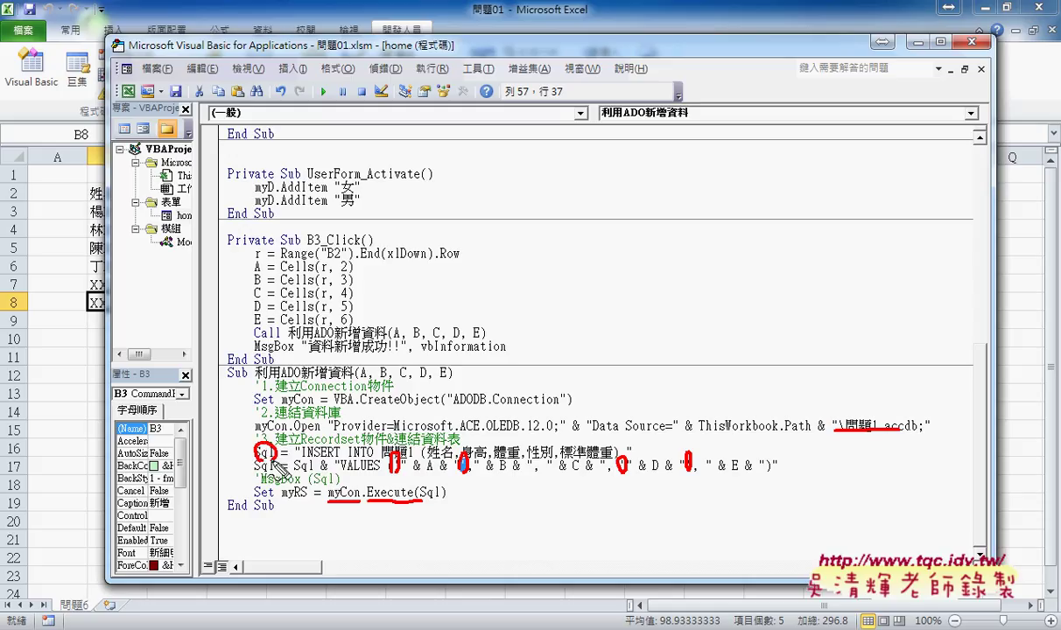
mouse_move(398, 470)
left_mouse_down()
mouse_move(429, 486)
mouse_move(434, 478)
left_mouse_up()
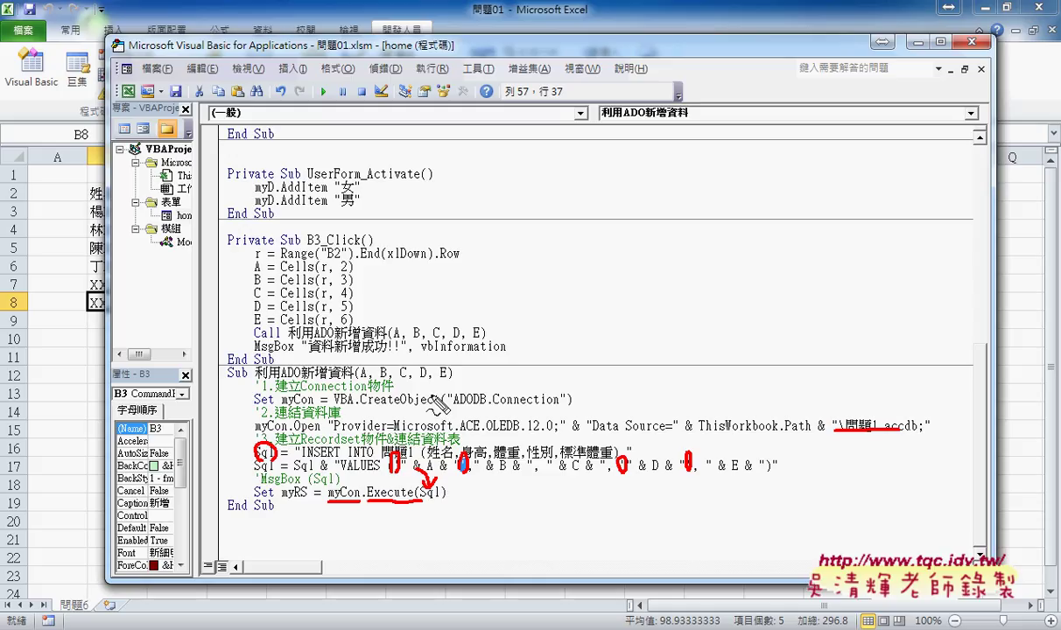
key("Escape")
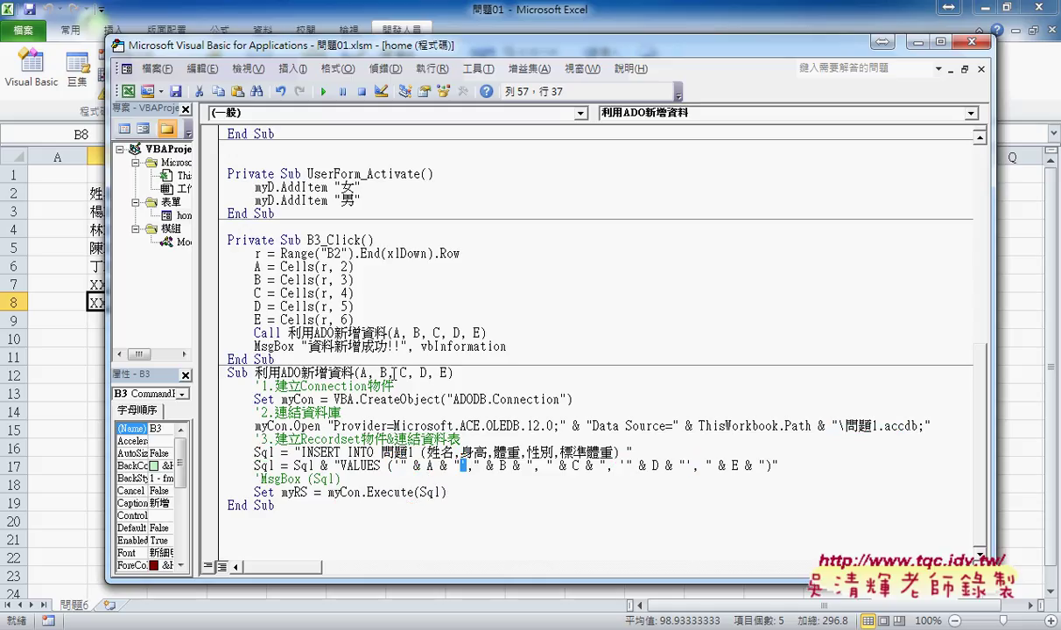
left_click(369, 325)
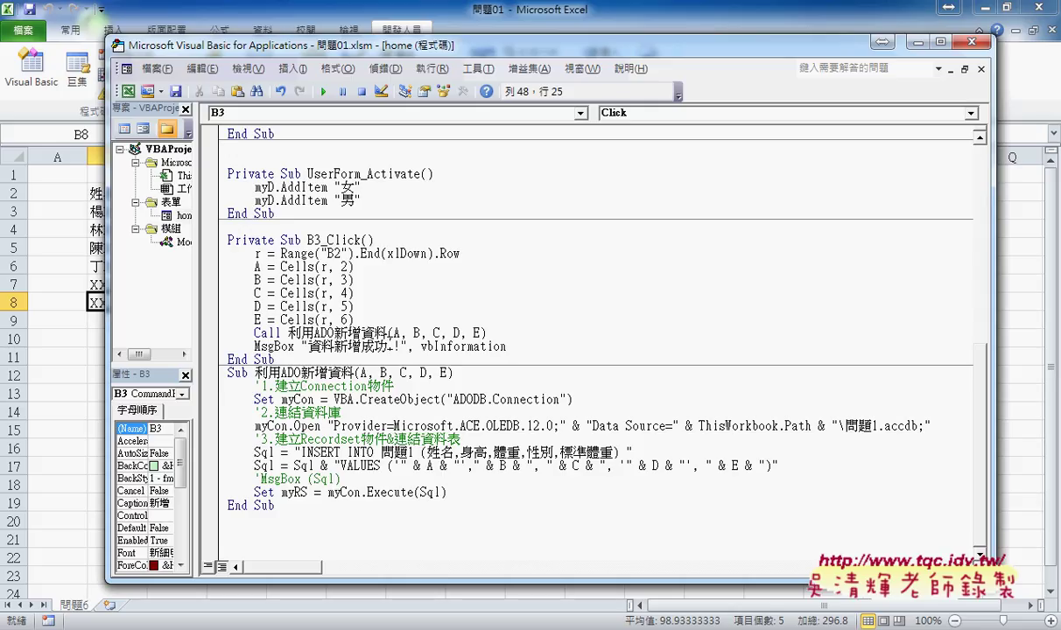
left_click_drag(279, 399, 313, 400)
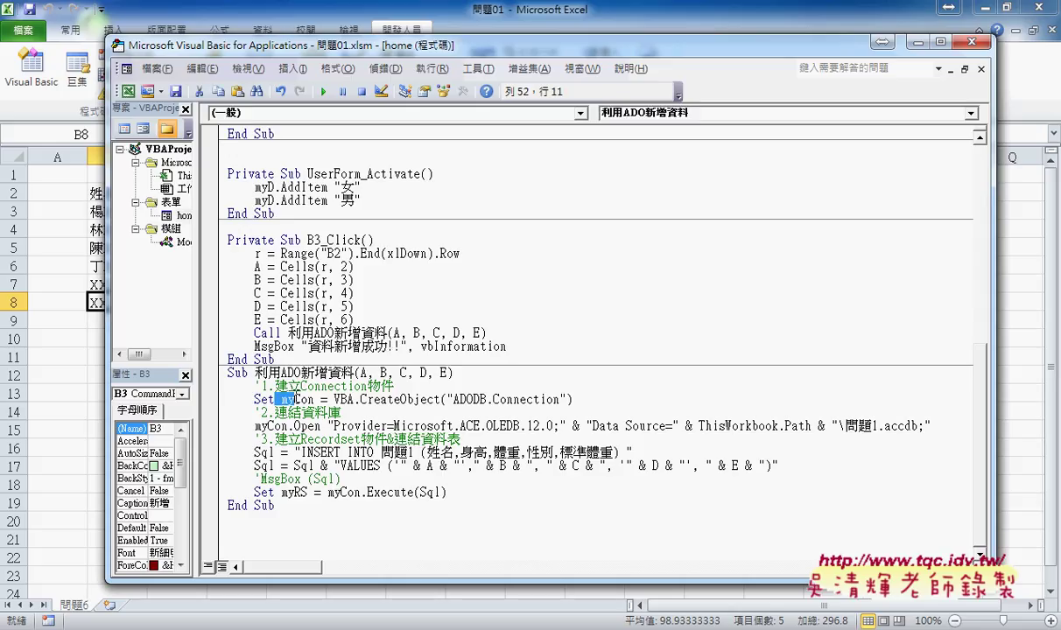